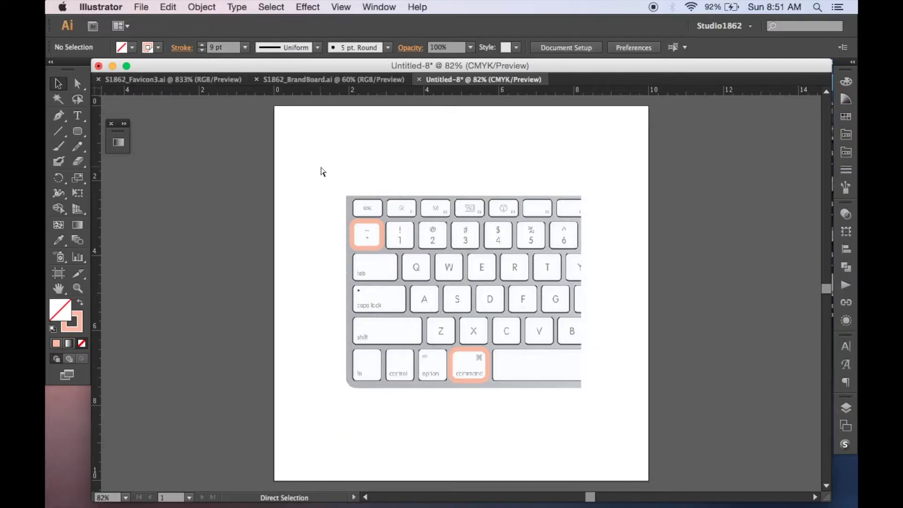
Step: Cycle past the crossed-keys and BrandBoard files back to the Untitled-8 keyboard document
key(super+grave)
key(super+grave)
key(super+grave)
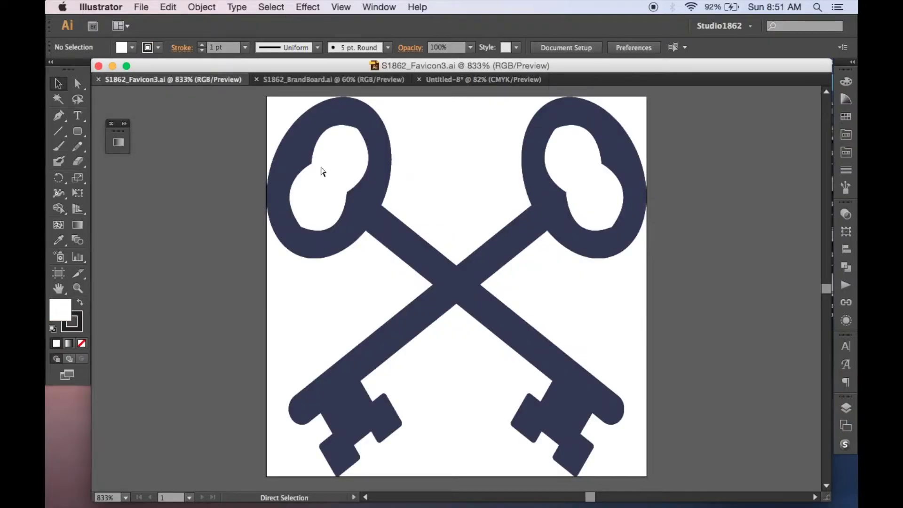
key(super+grave)
key(super+grave)
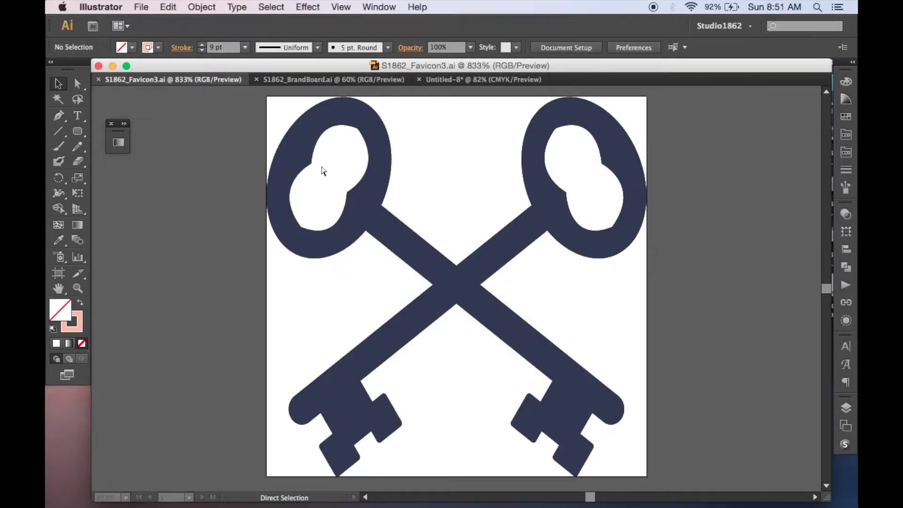
key(super+grave)
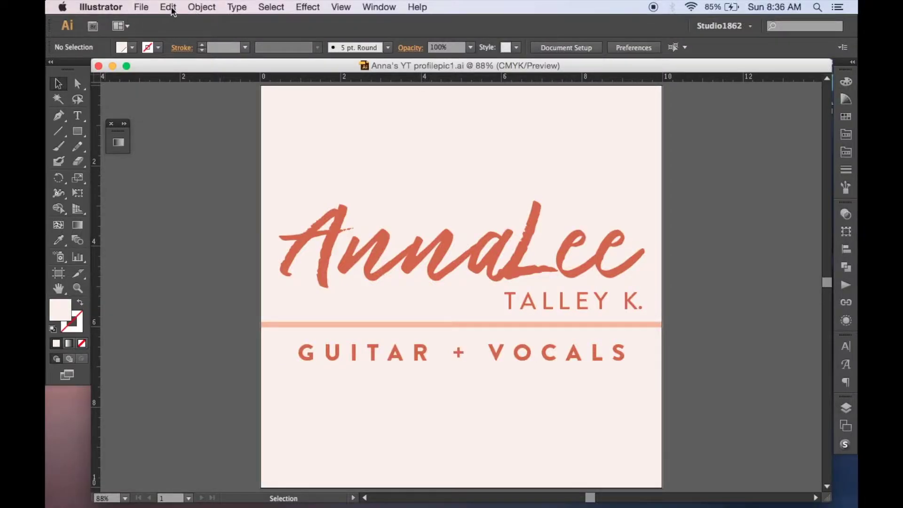
Step: Run Edit > Check Spelling on the profile artwork and ignore the flagged name
click(169, 7)
click(195, 183)
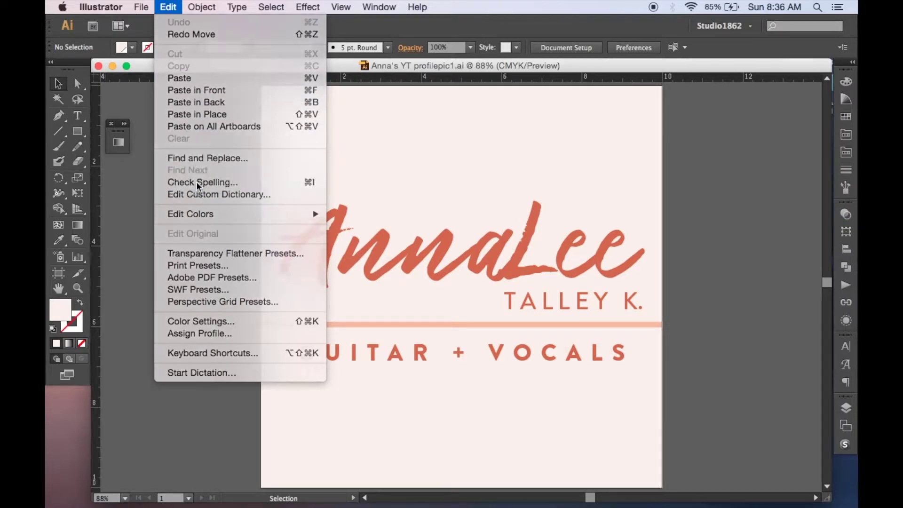
click(568, 179)
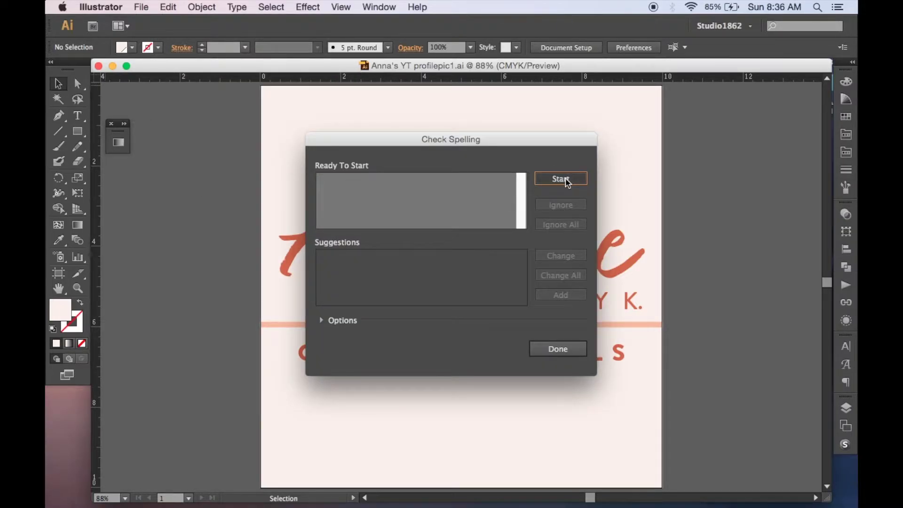
click(566, 206)
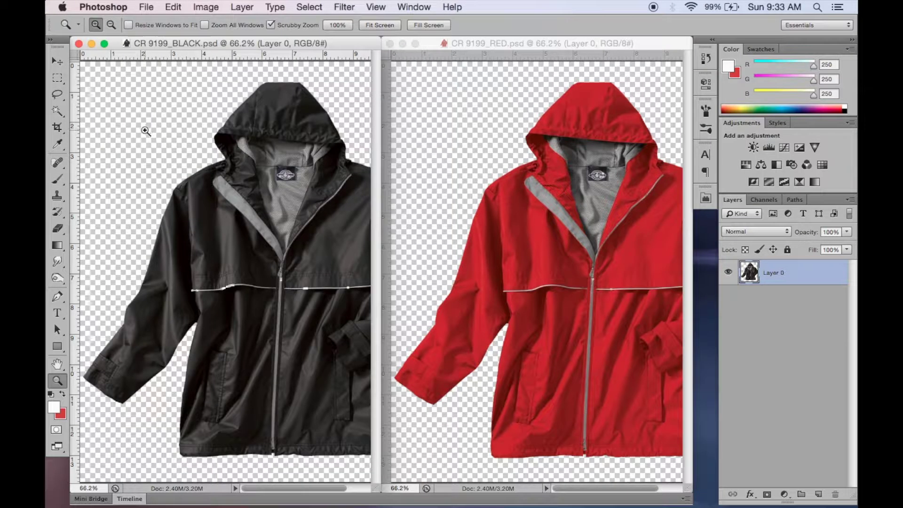
Step: Zoom the black jacket to 149% on its collar and pan to show the hood
drag(259, 170, 299, 222)
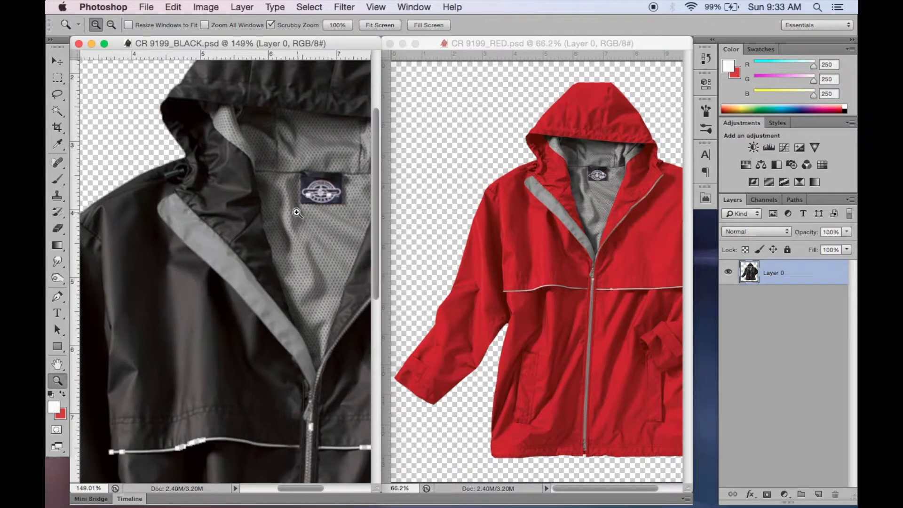
click(57, 363)
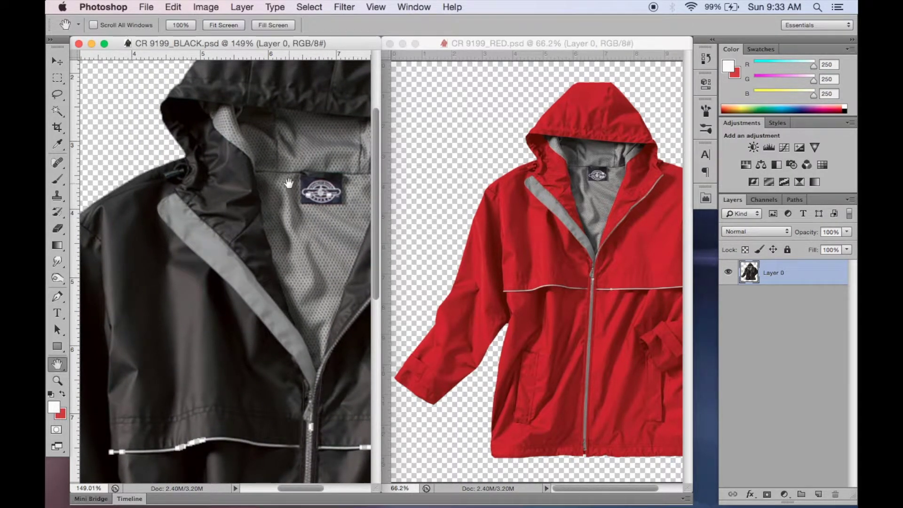
drag(286, 184, 213, 201)
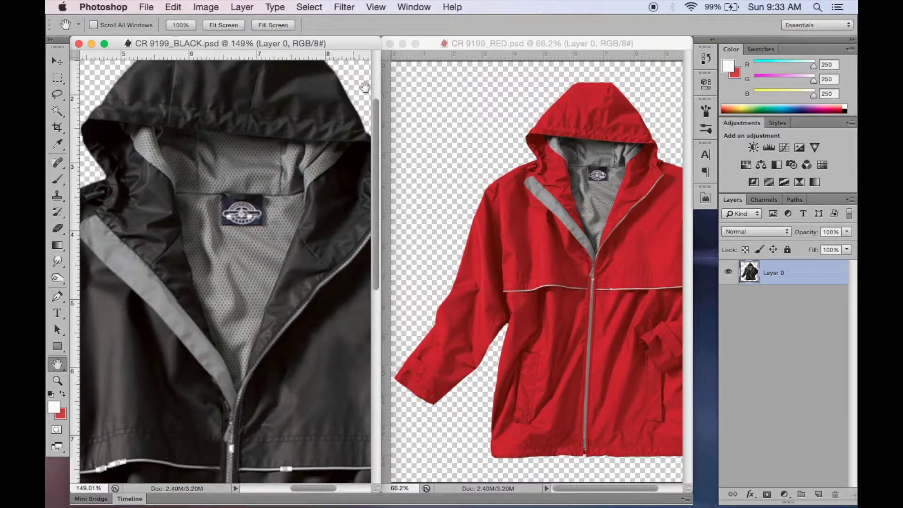
Step: Match the red jacket's zoom to the black one and pan it to the hood and collar
click(413, 8)
mouse_move(435, 23)
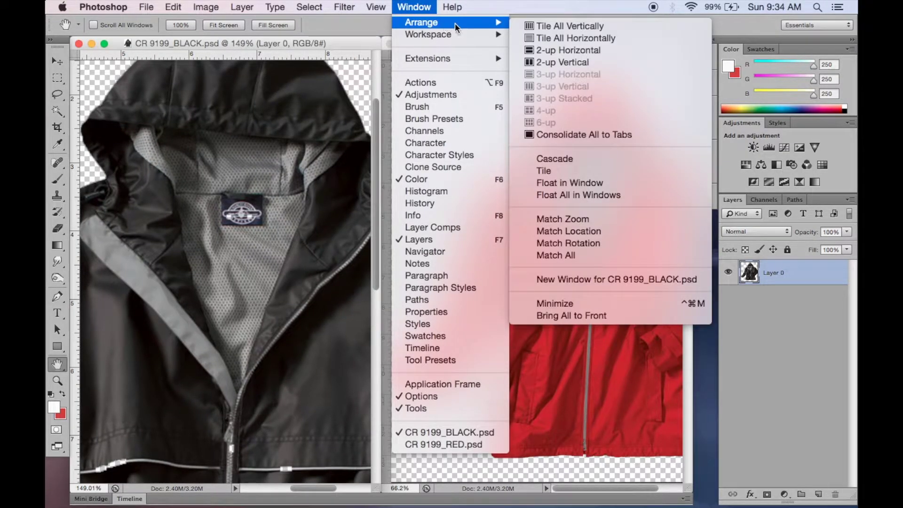
click(564, 220)
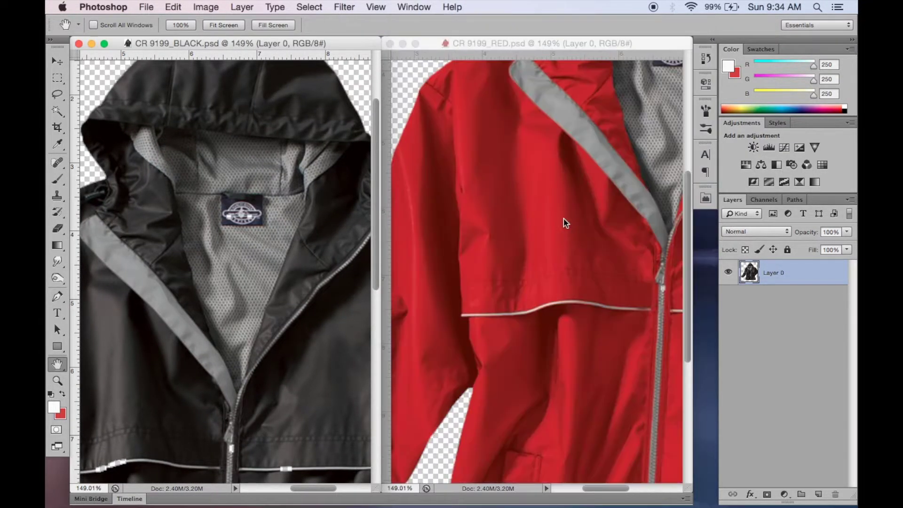
click(540, 155)
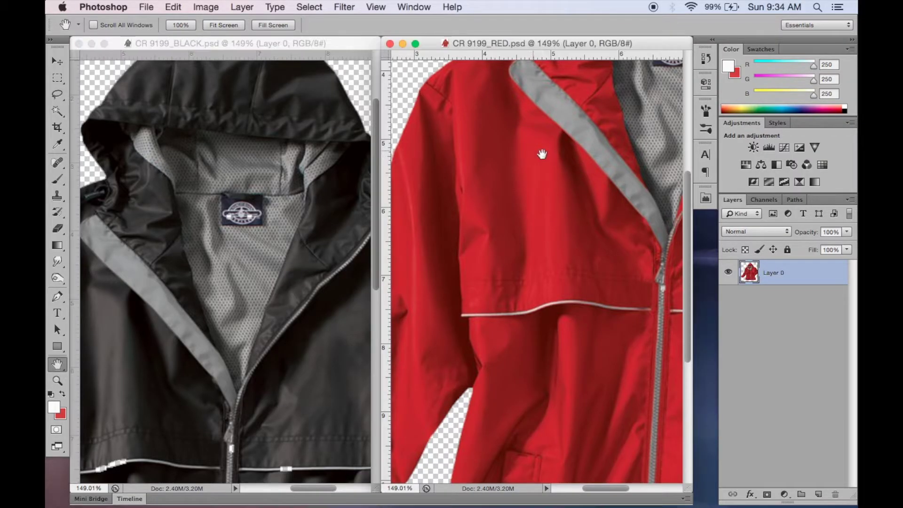
drag(540, 155, 464, 293)
Step: Pan the black jacket to the zipper and hem and zoom it to 248%
click(277, 378)
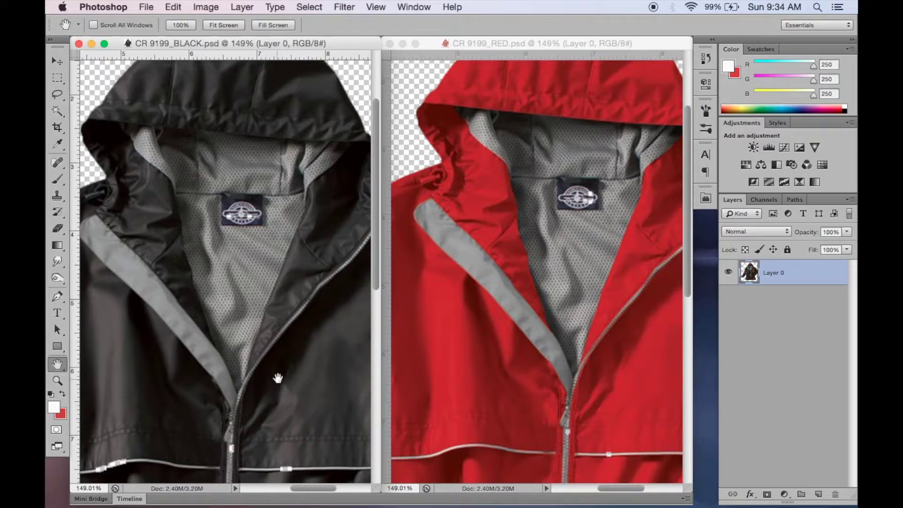
drag(296, 423, 303, 174)
drag(331, 337, 213, 298)
click(57, 381)
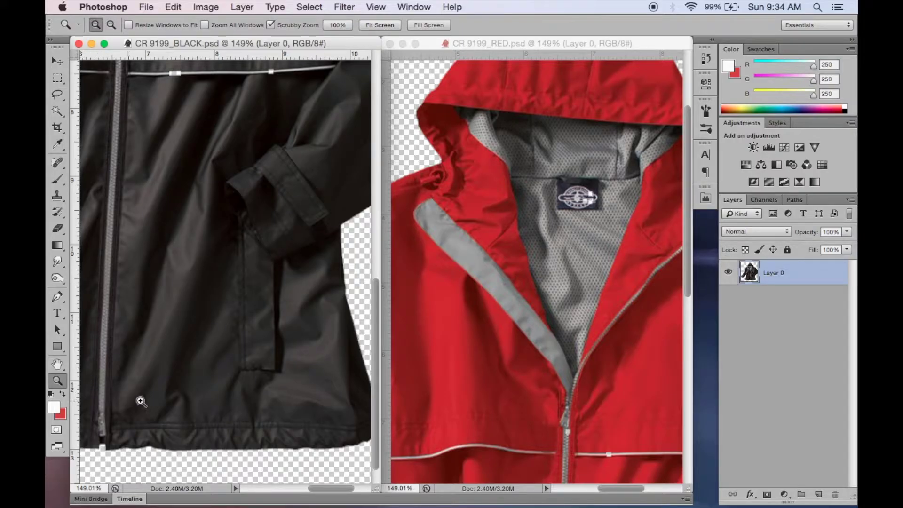
drag(150, 393, 266, 288)
click(57, 363)
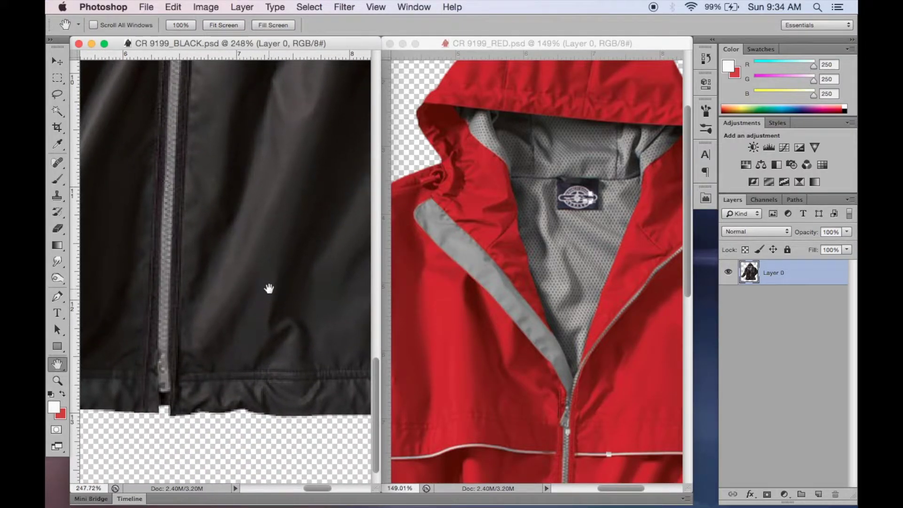
Step: Apply Window > Arrange > Match All so the red jacket shows the same 248% view
click(414, 7)
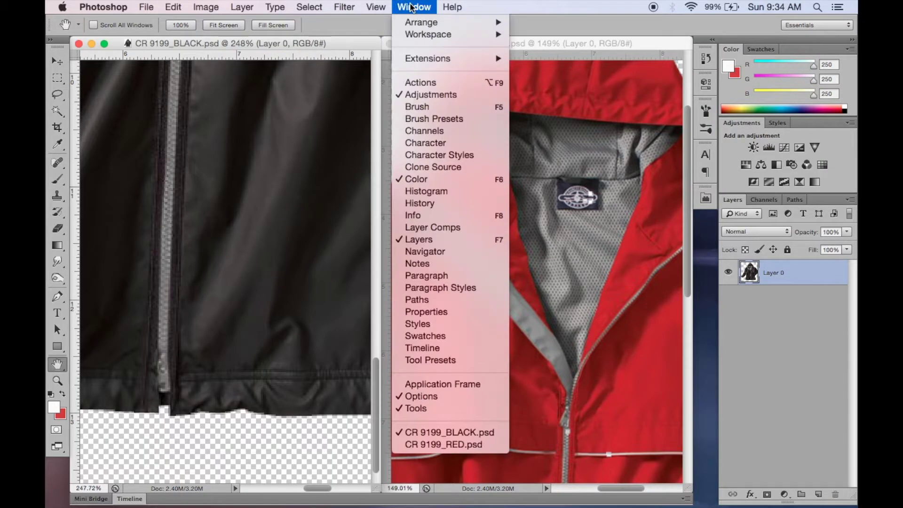
mouse_move(434, 22)
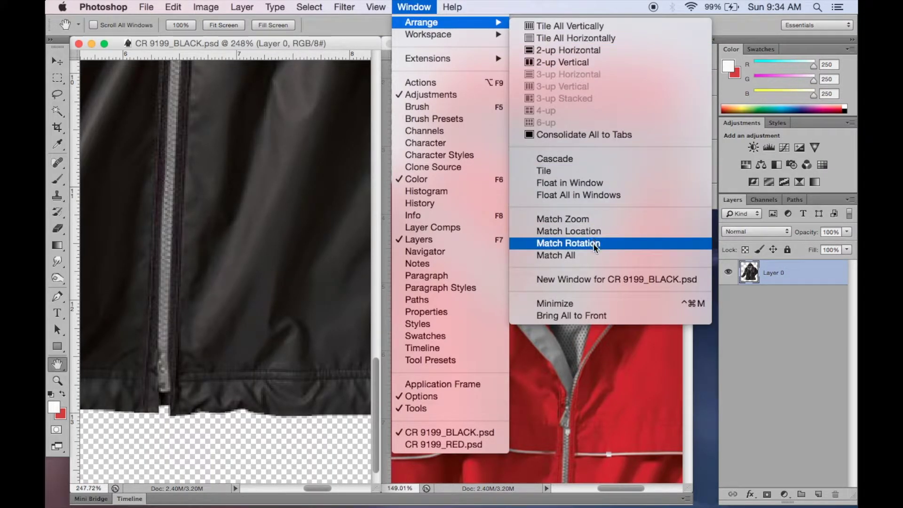
click(591, 255)
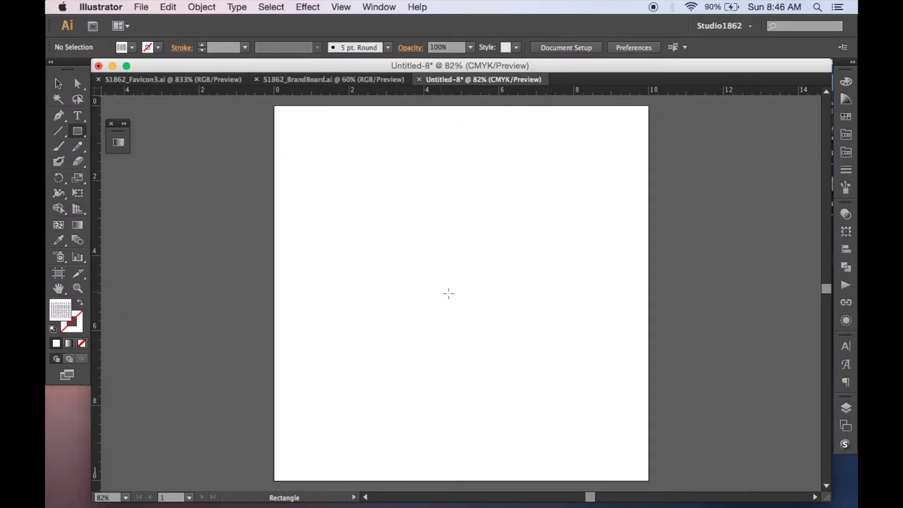
Step: Draw a square on the empty Untitled-8 artboard
mouse_move(454, 294)
mouse_down()
mouse_move(487, 329)
mouse_move(518, 383)
mouse_move(548, 389)
mouse_up()
Step: Fill the new square with the key pattern swatch
key(v)
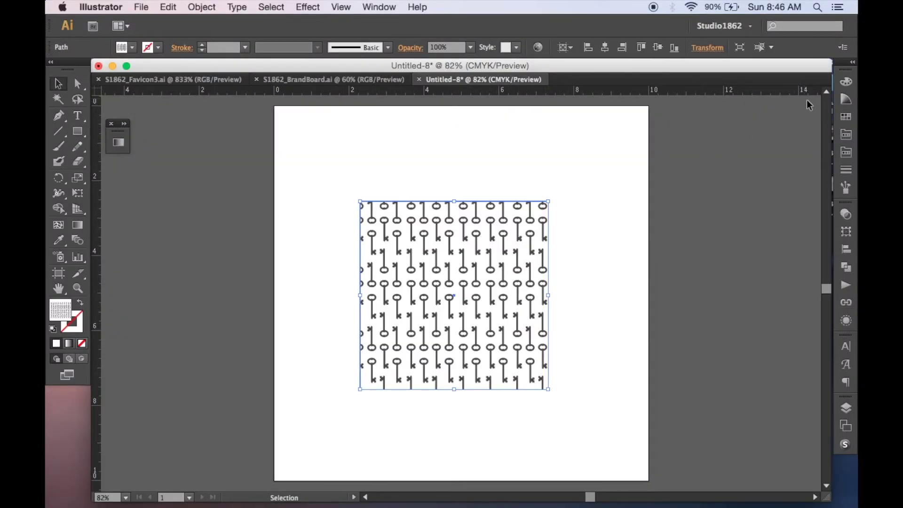
click(845, 120)
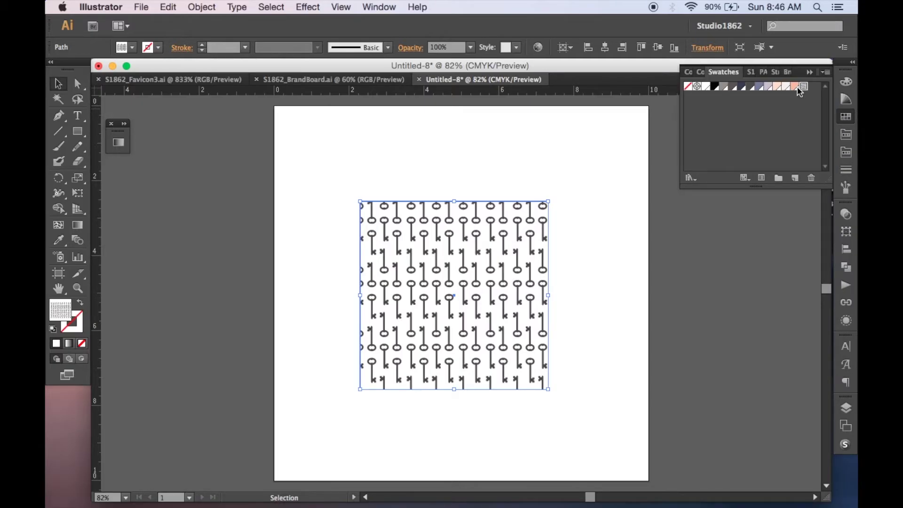
click(795, 87)
click(803, 87)
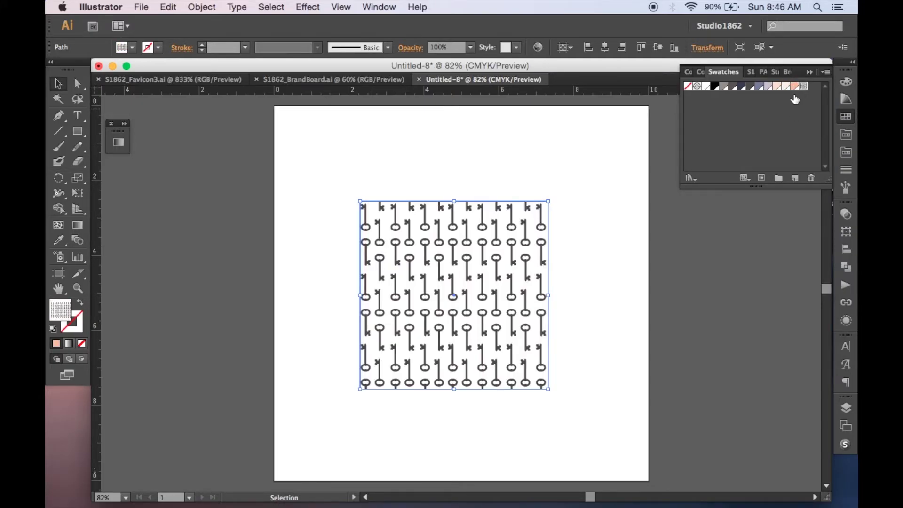
Step: Shrink the square, Alt-drag a copy below it and enlarge the copy slightly
drag(549, 390, 481, 322)
drag(444, 267, 499, 362)
alt+shift+drag(471, 288, 471, 266)
drag(471, 312, 451, 313)
Step: Rotate only the lower square's key pattern 45°, leaving the square itself upright and unscaled
double_click(58, 178)
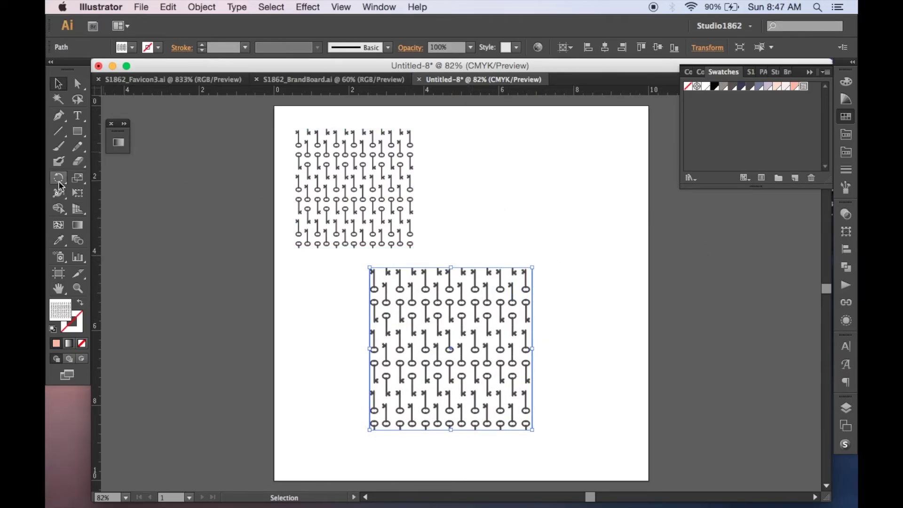
click(212, 203)
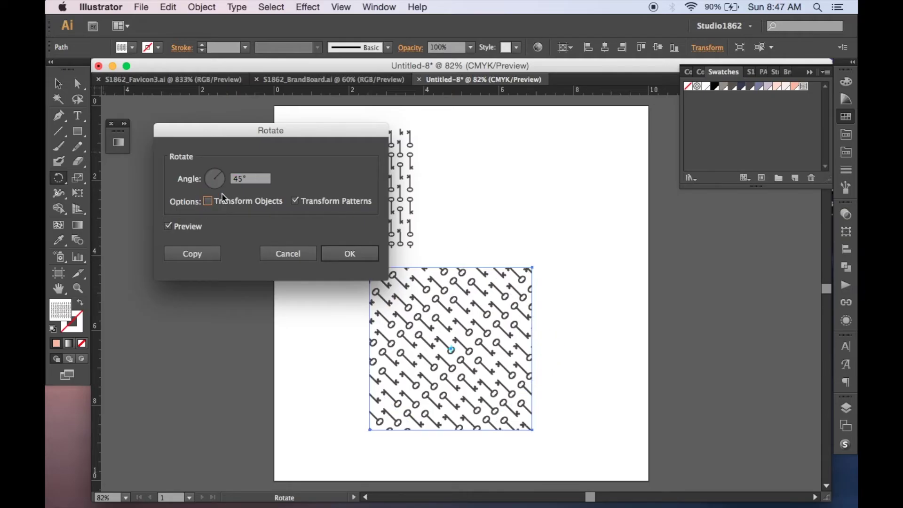
click(327, 261)
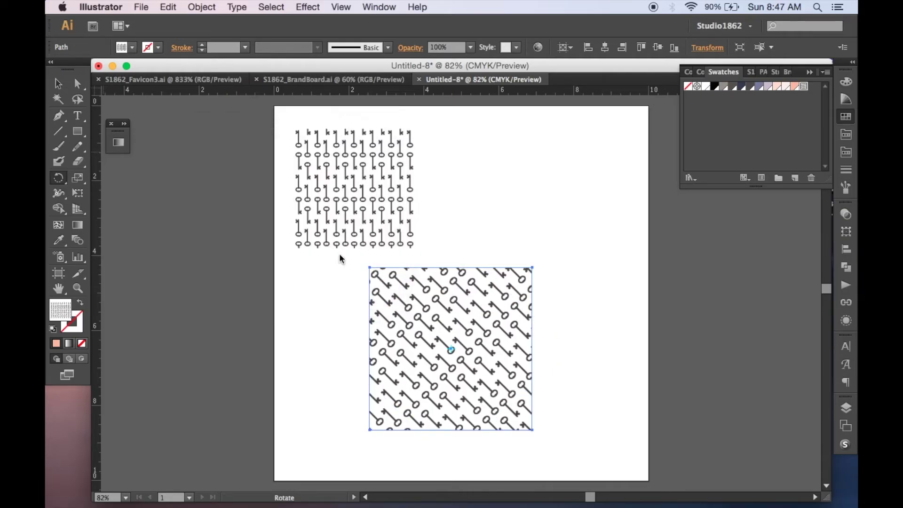
key(v)
drag(533, 268, 460, 295)
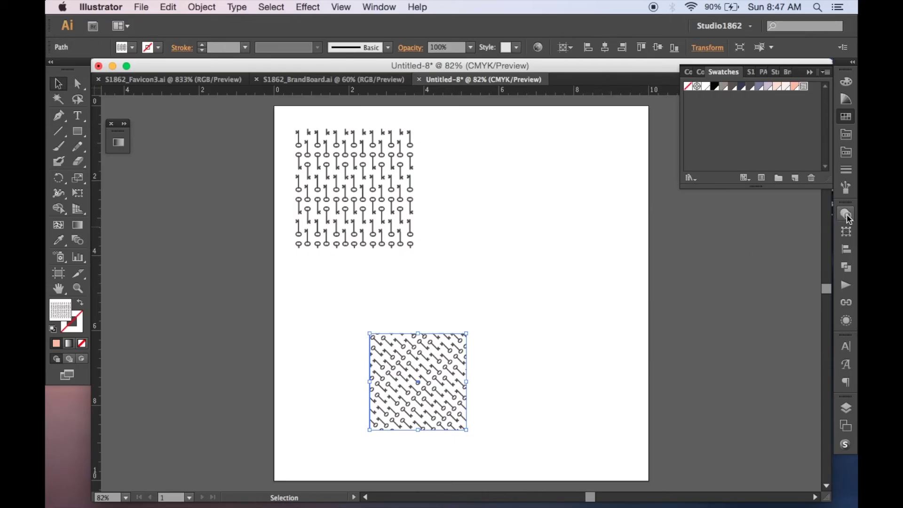
key(super+z)
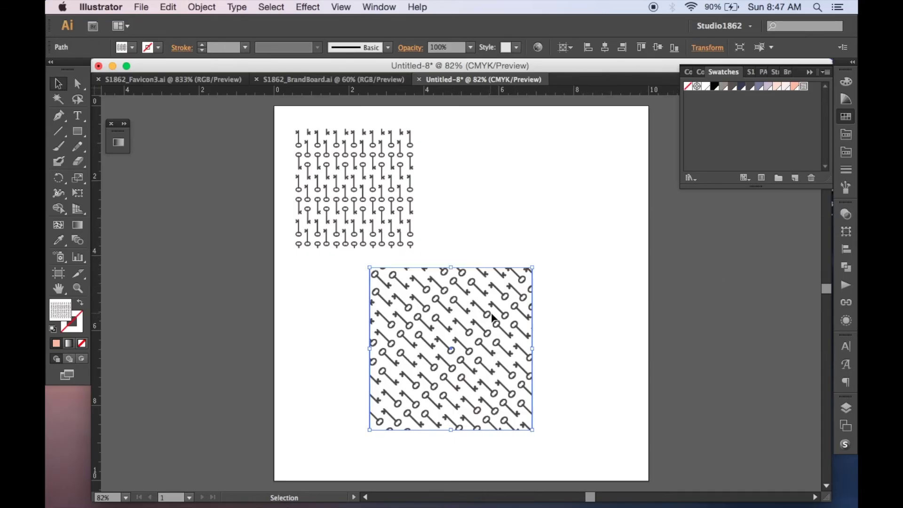
click(849, 215)
Step: Use Transform Pattern Only with width 8 to enlarge the diagonal keys, keeping the square 4.336 in
click(850, 217)
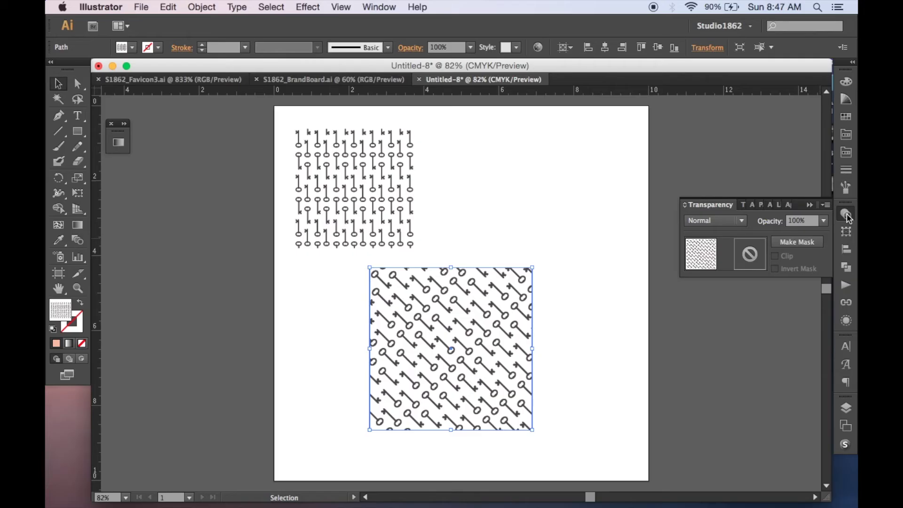
click(846, 231)
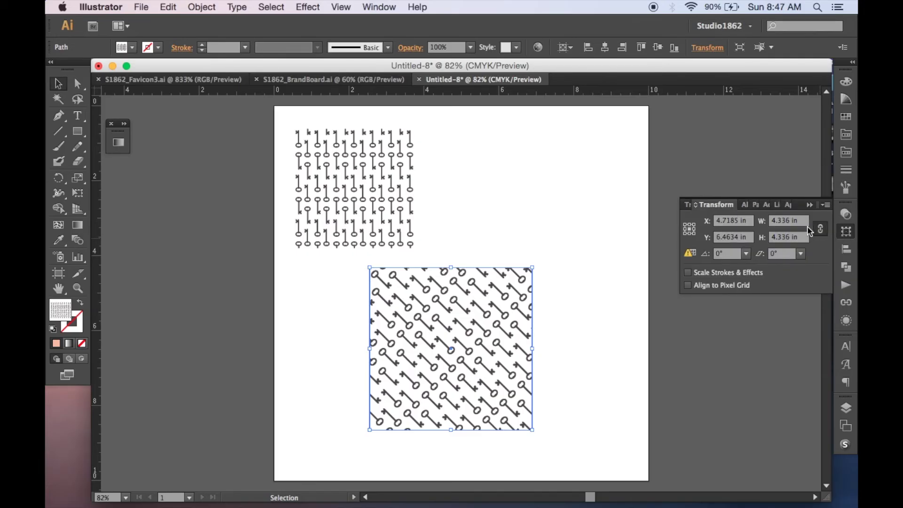
click(826, 204)
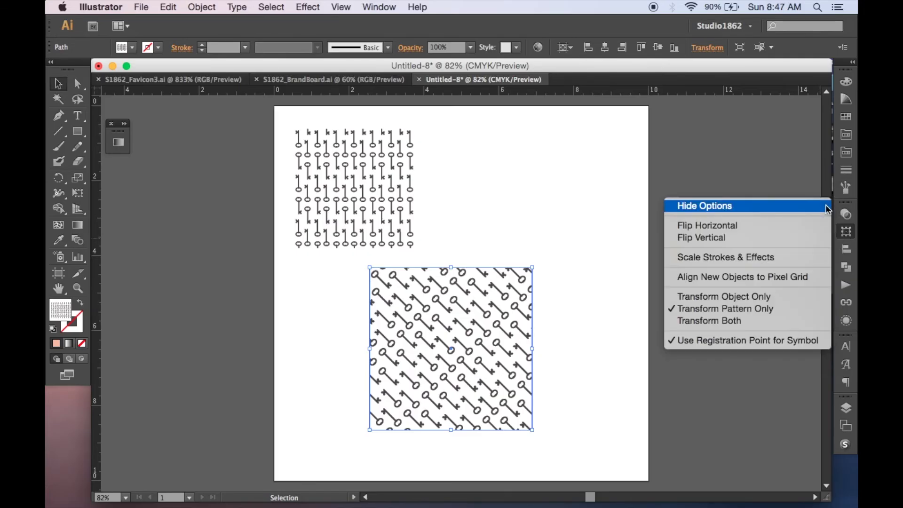
click(726, 308)
click(805, 221)
key(super+a)
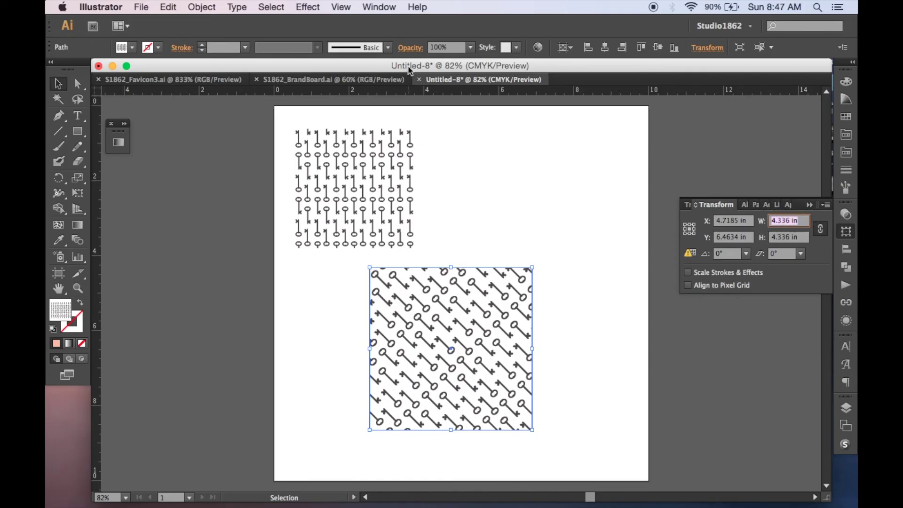
text(8)
key(Return)
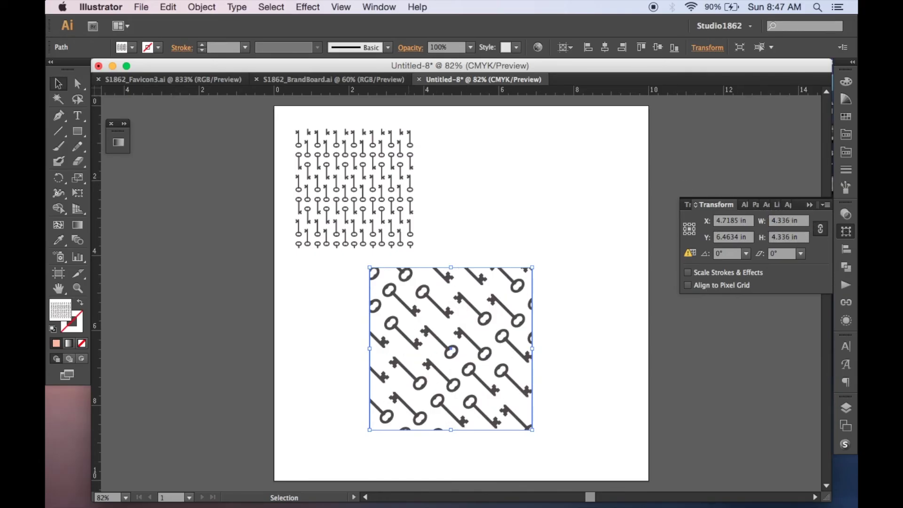